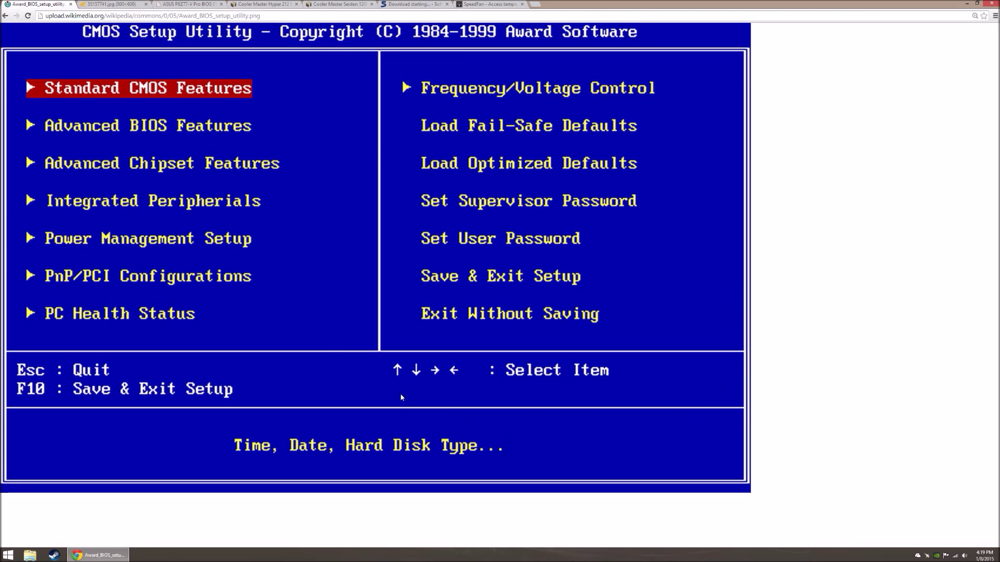
# Step: Close the Award BIOS and ASUS P8Z77-V Pro BIOS screenshot tabs in Chrome
pyautogui.click(70, 4)
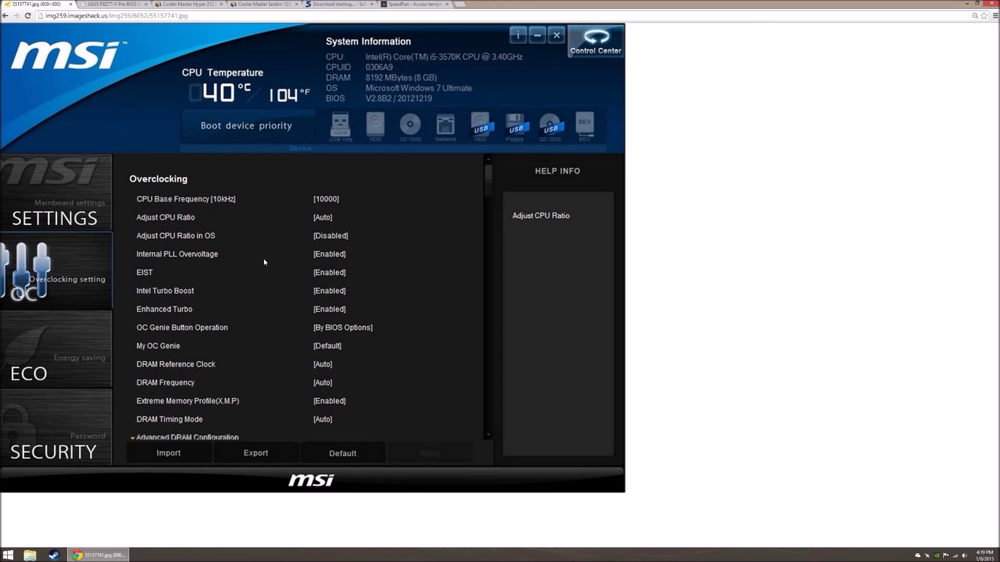
pyautogui.click(114, 5)
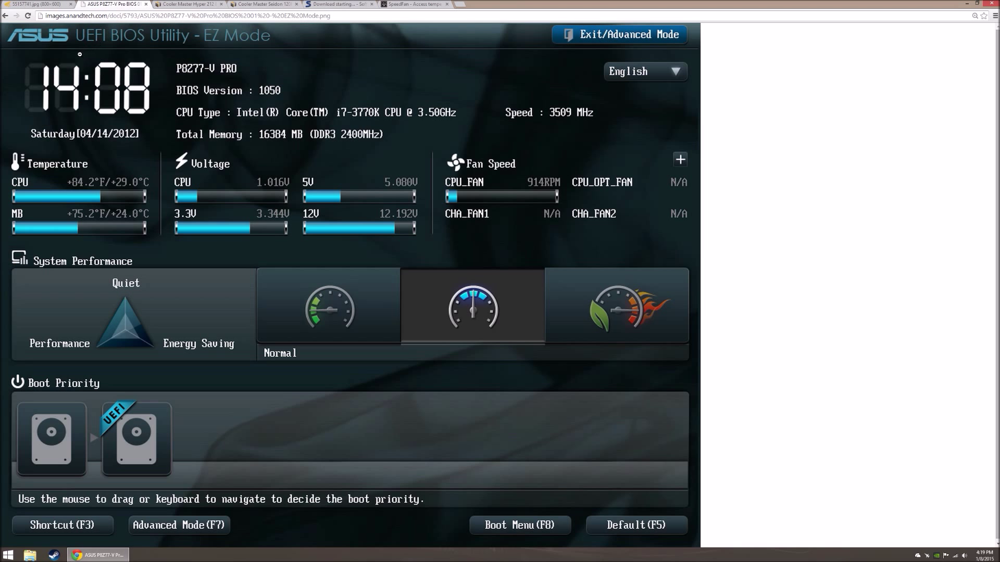
pyautogui.click(146, 4)
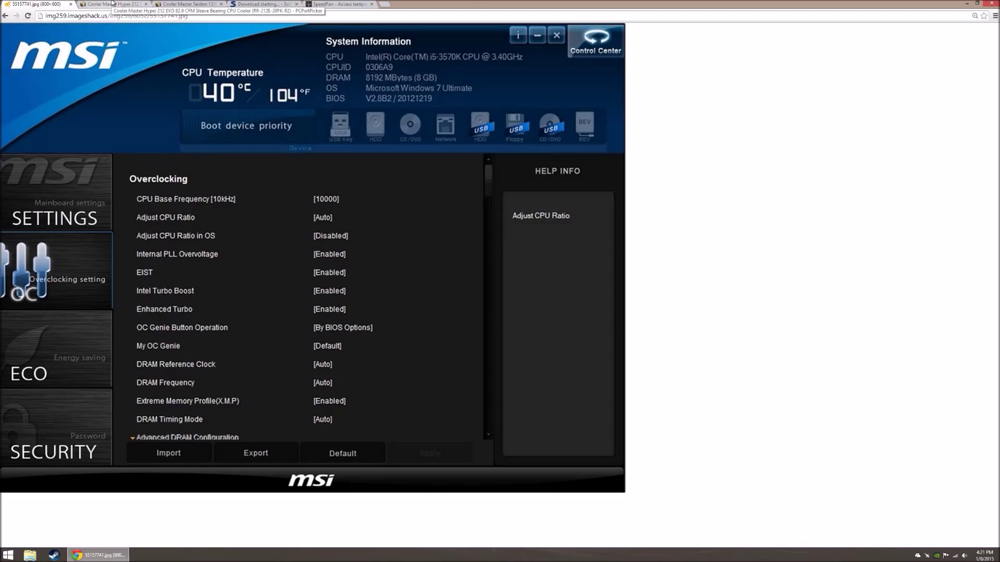
# Step: Close the Hyper 212 EVO and Seidon 120M cooler tabs, leaving Softpedia's IntelBurnTest page
pyautogui.click(112, 3)
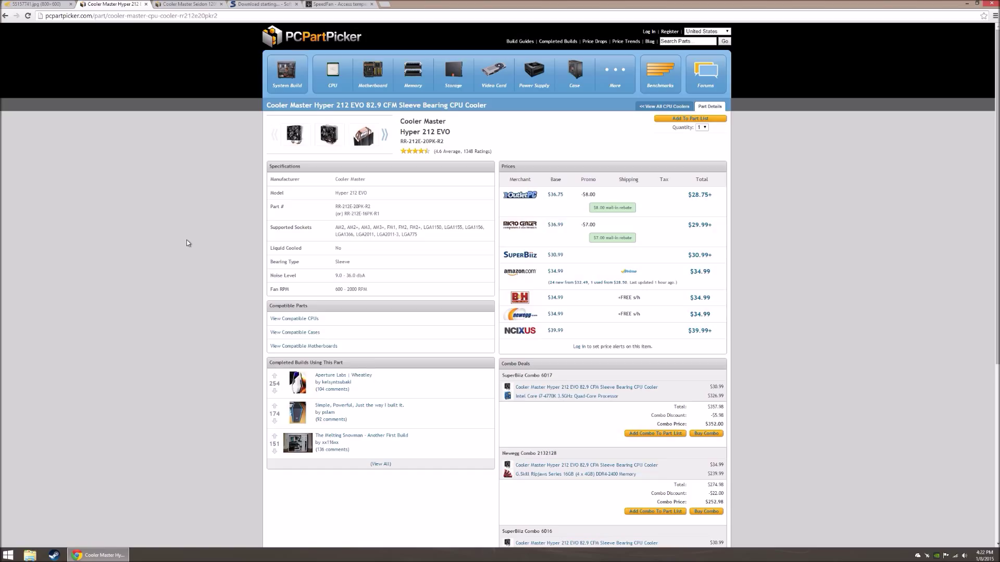
pyautogui.click(146, 4)
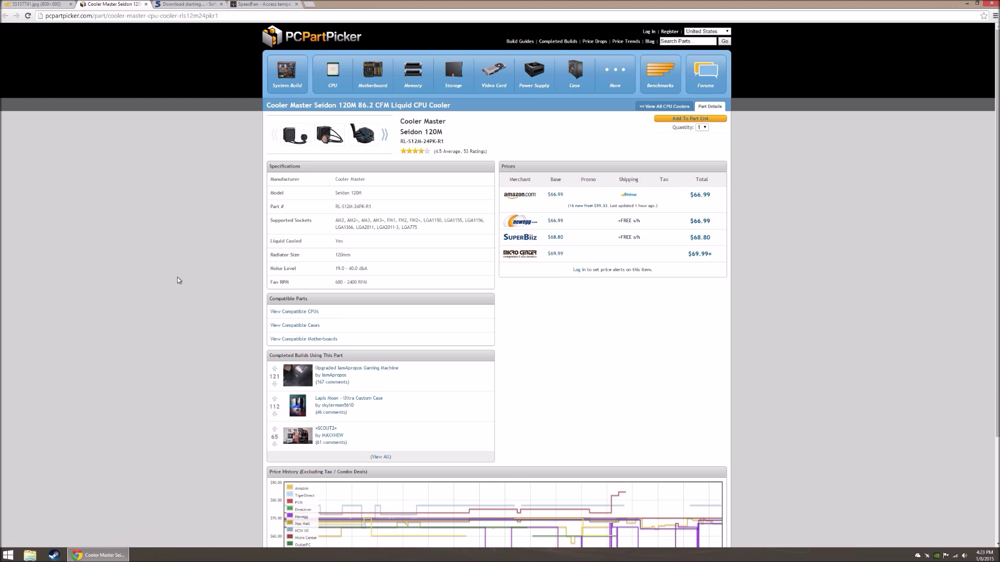
pyautogui.click(146, 4)
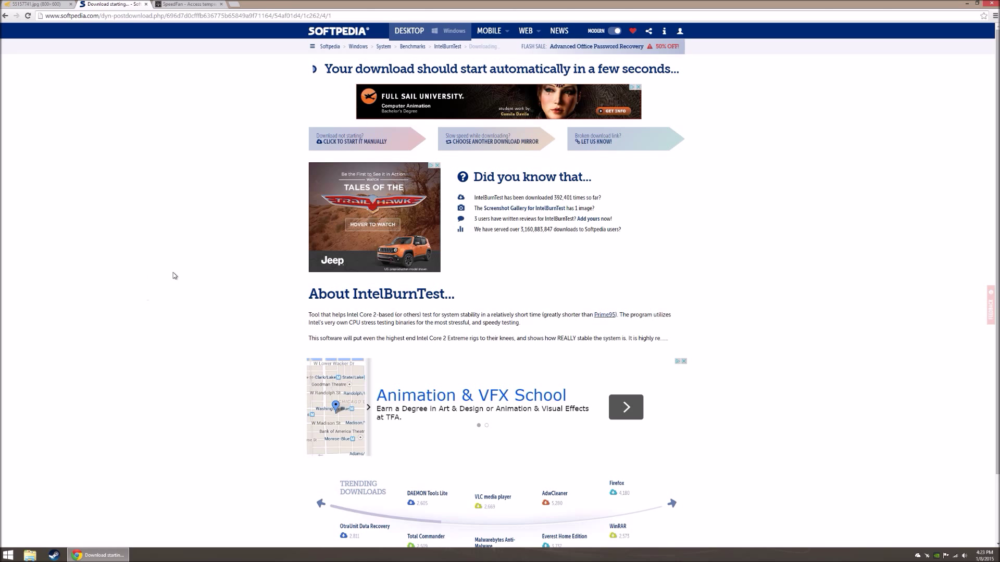
# Step: Download IntelBurnTest from Softpedia's Secure Download (EU) mirror
pyautogui.click(5, 16)
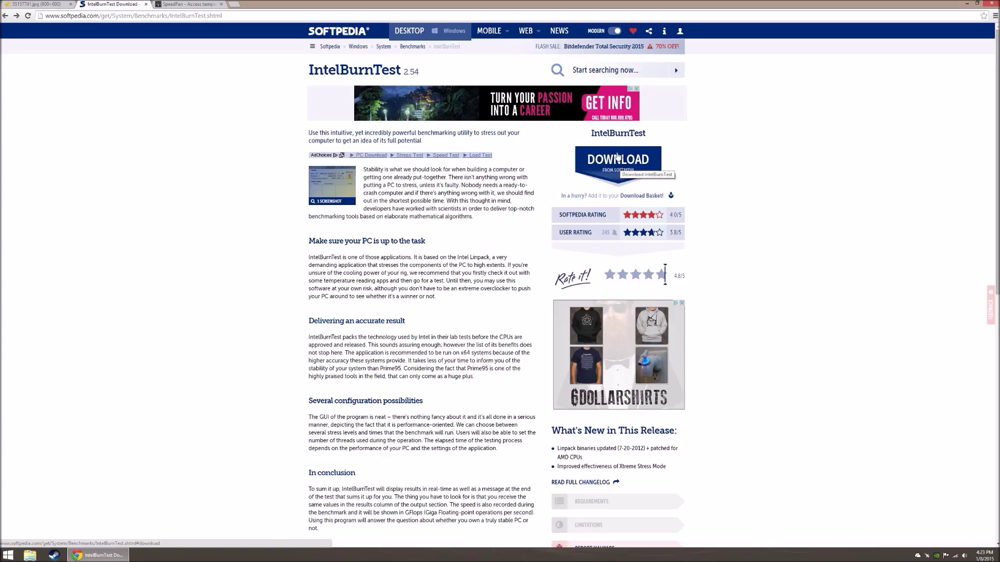
pyautogui.click(600, 158)
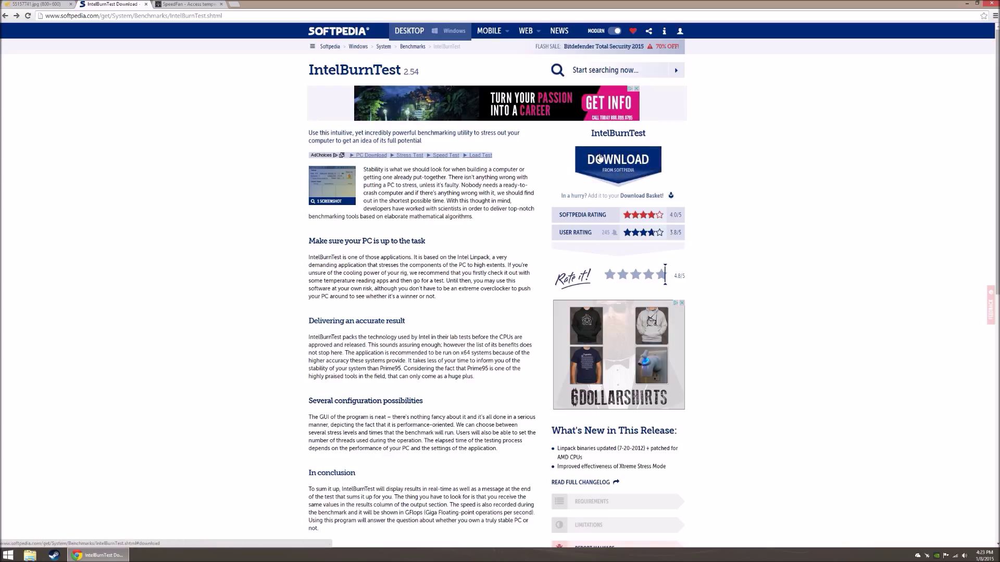
pyautogui.rightClick(610, 135)
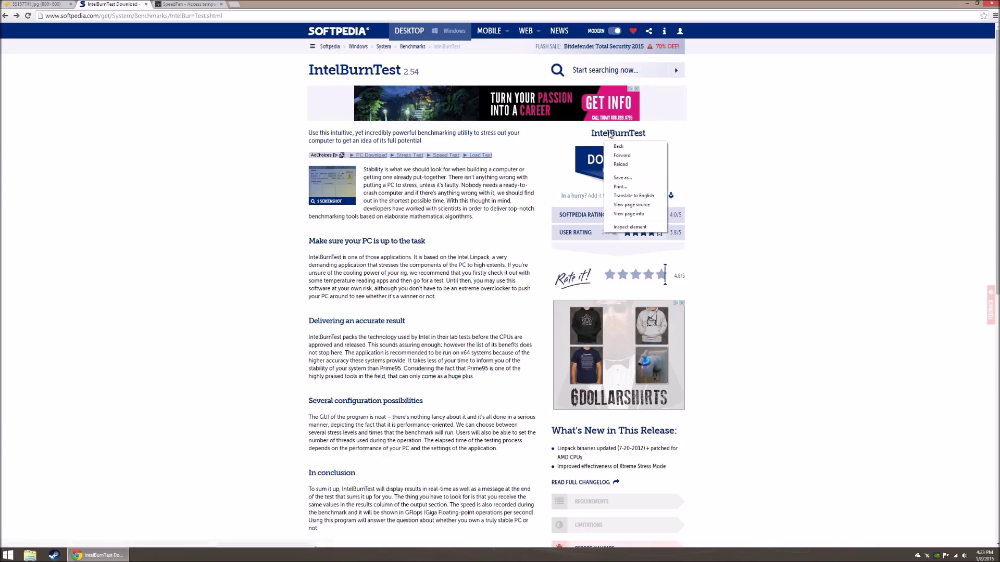
pyautogui.click(836, 194)
pyautogui.click(626, 164)
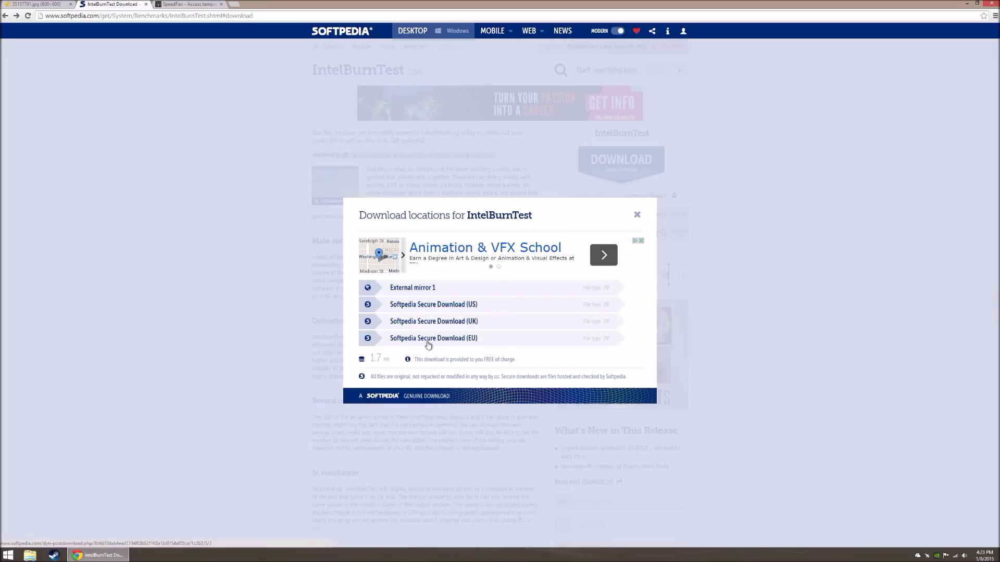
pyautogui.click(445, 306)
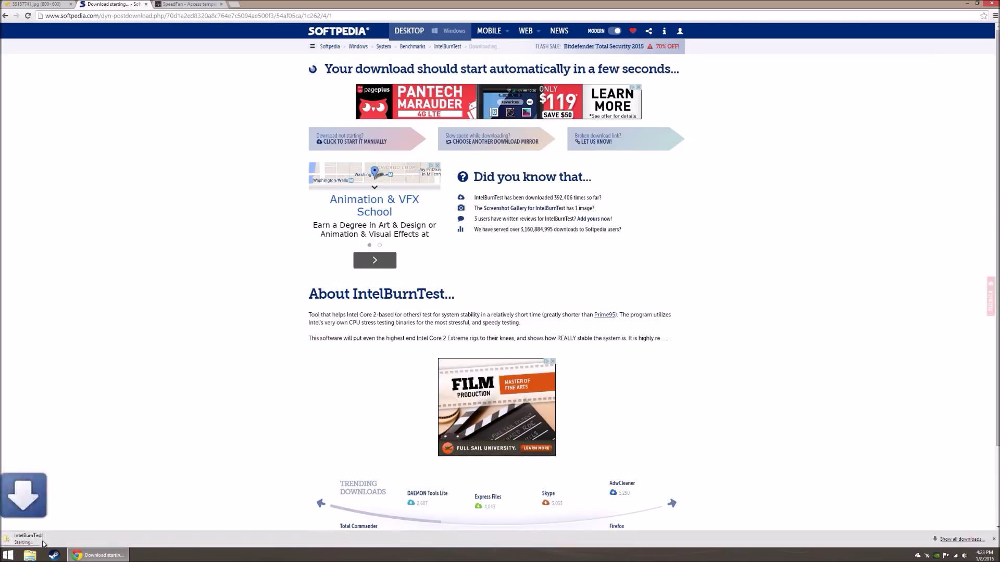
# Step: Extract the IntelBurnTest zip's 8 files into D:\Chrome Downloads\IntelBurnTest (4)
pyautogui.click(44, 544)
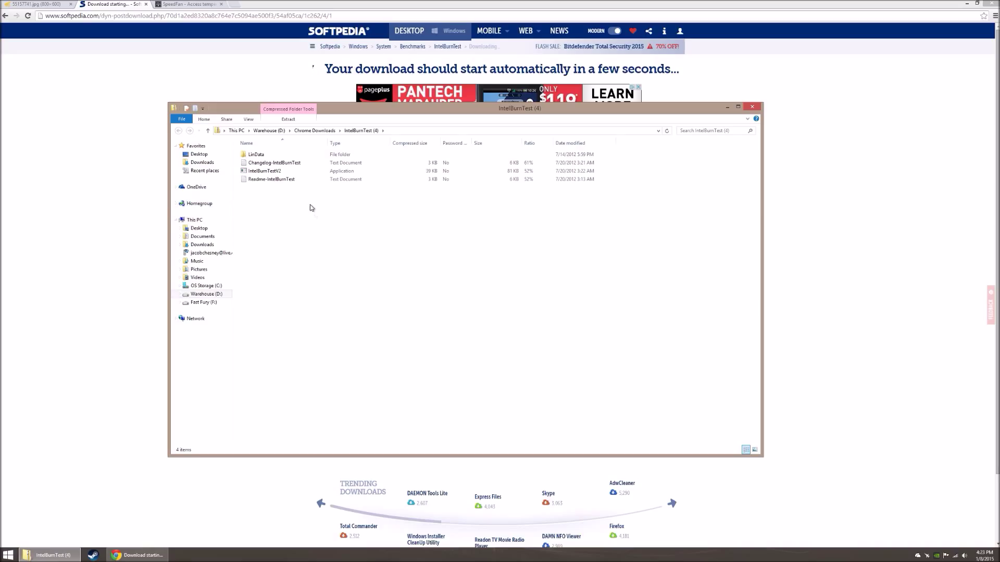
pyautogui.doubleClick(263, 171)
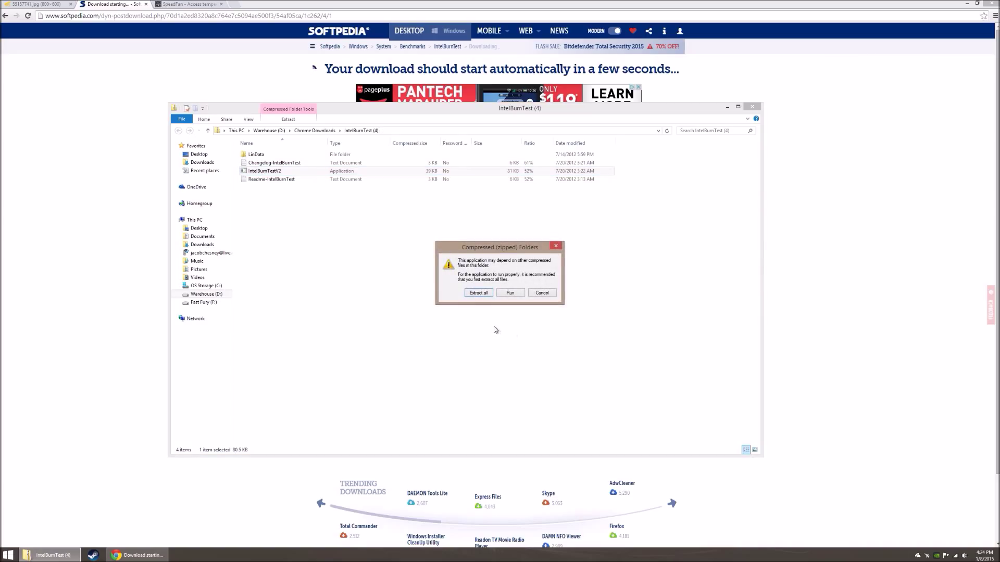
pyautogui.click(478, 293)
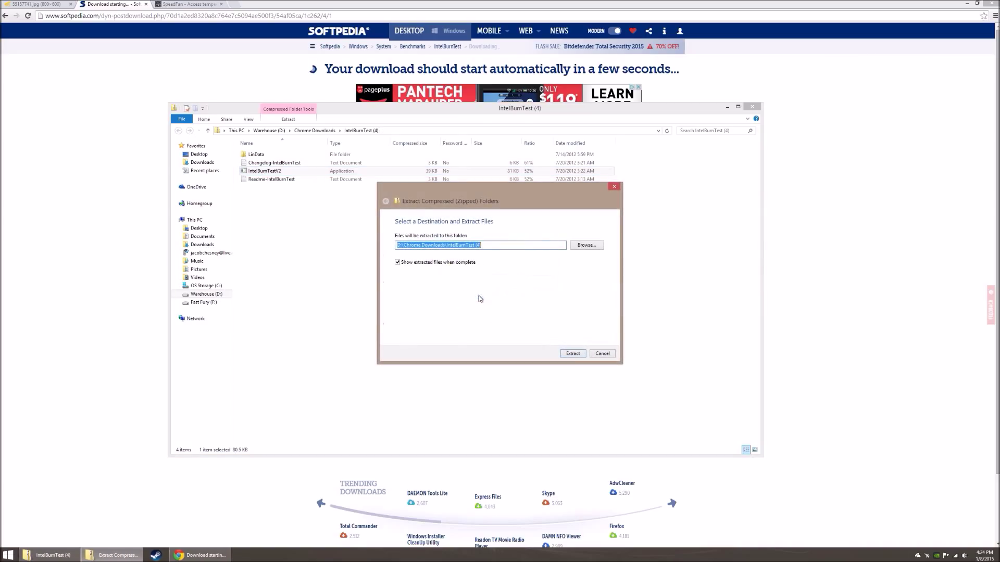
pyautogui.click(572, 353)
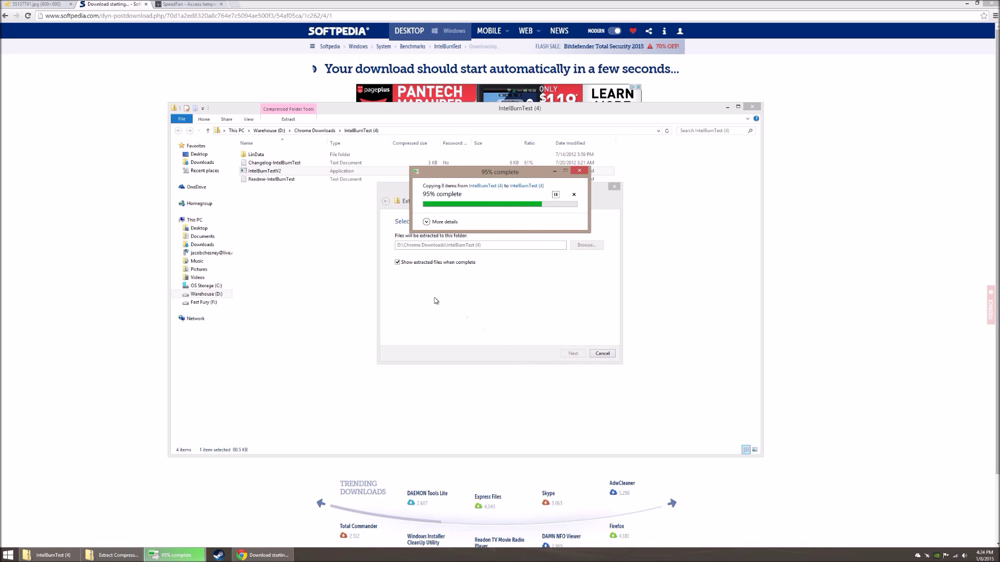
# Step: Launch IntelBurnTestV2 and set Custom stress level with 1024 MB memory and 10 runs
pyautogui.click(283, 183)
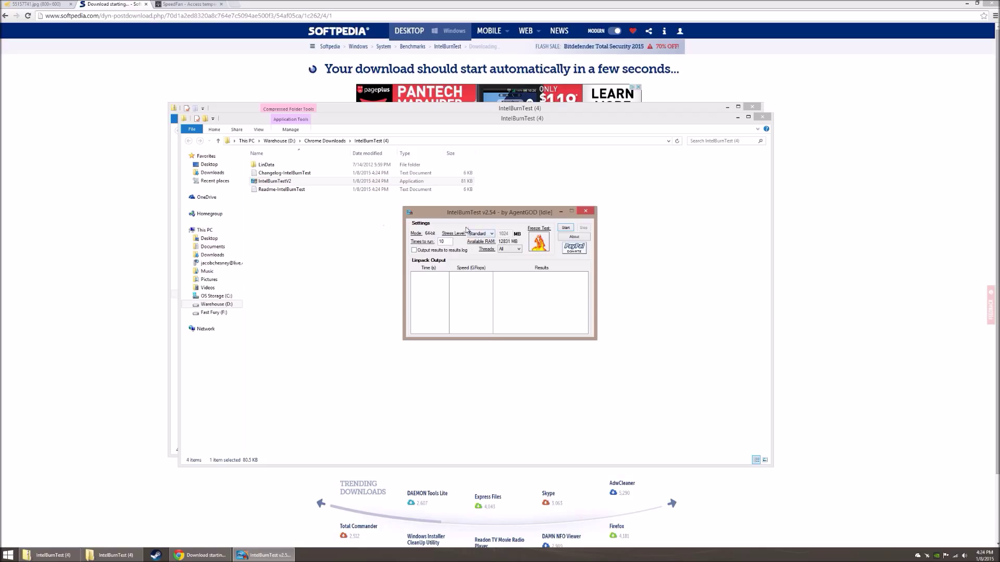
pyautogui.click(492, 235)
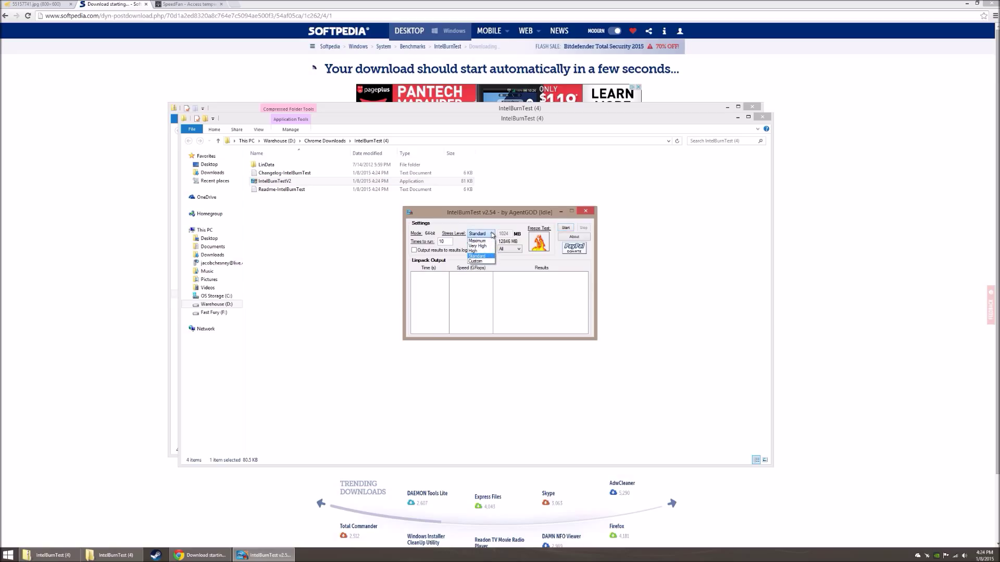
pyautogui.click(482, 261)
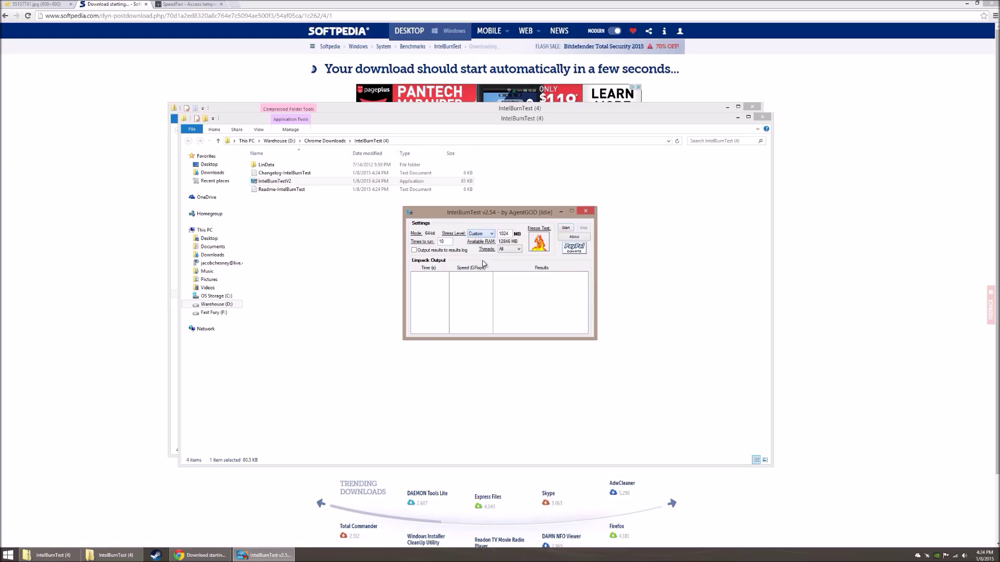
pyautogui.doubleClick(509, 234)
pyautogui.click(449, 241)
# Step: Download the SpeedFan 4.50 installer from almico.com's download page
pyautogui.click(211, 6)
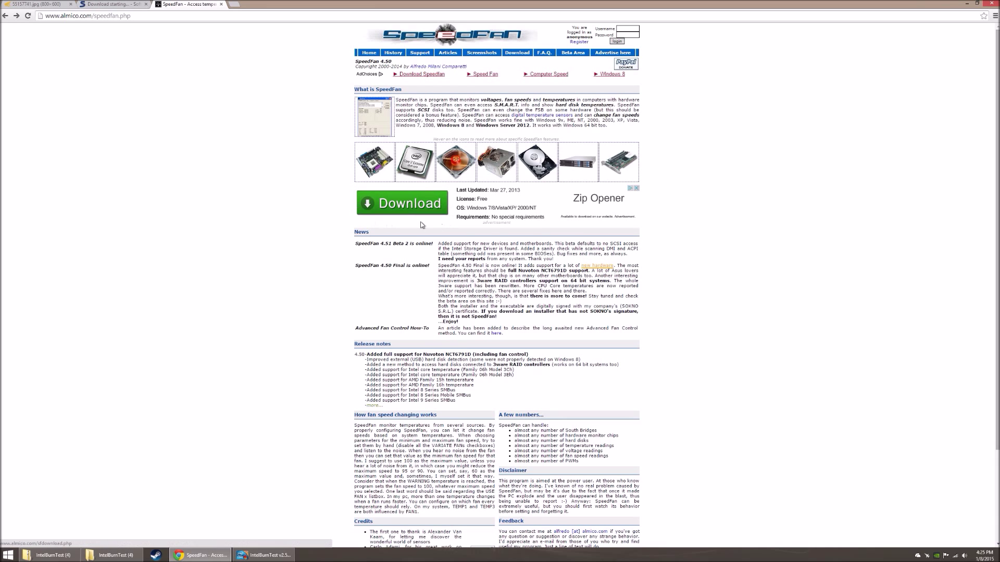
pyautogui.click(517, 53)
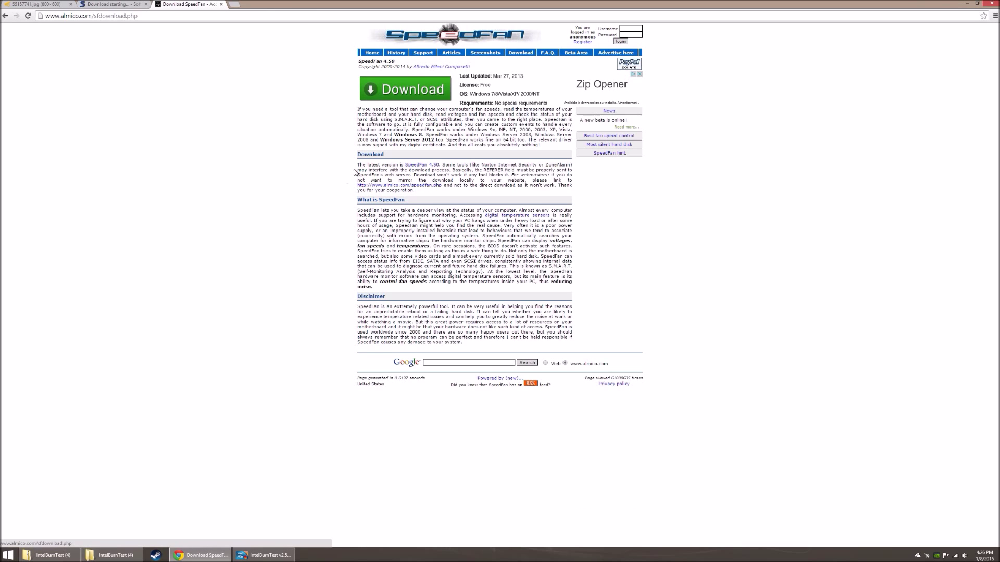
pyautogui.click(419, 166)
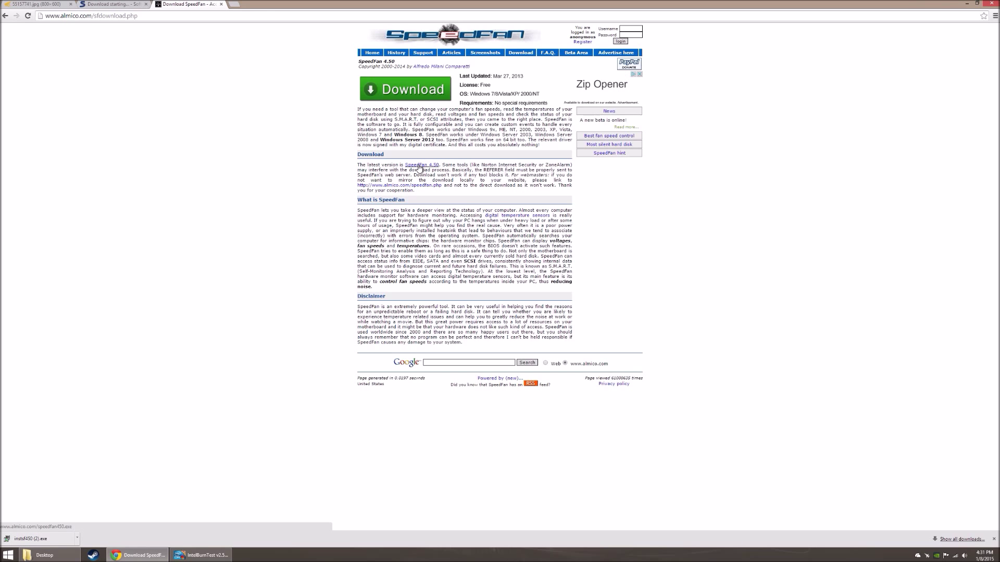
pyautogui.click(420, 166)
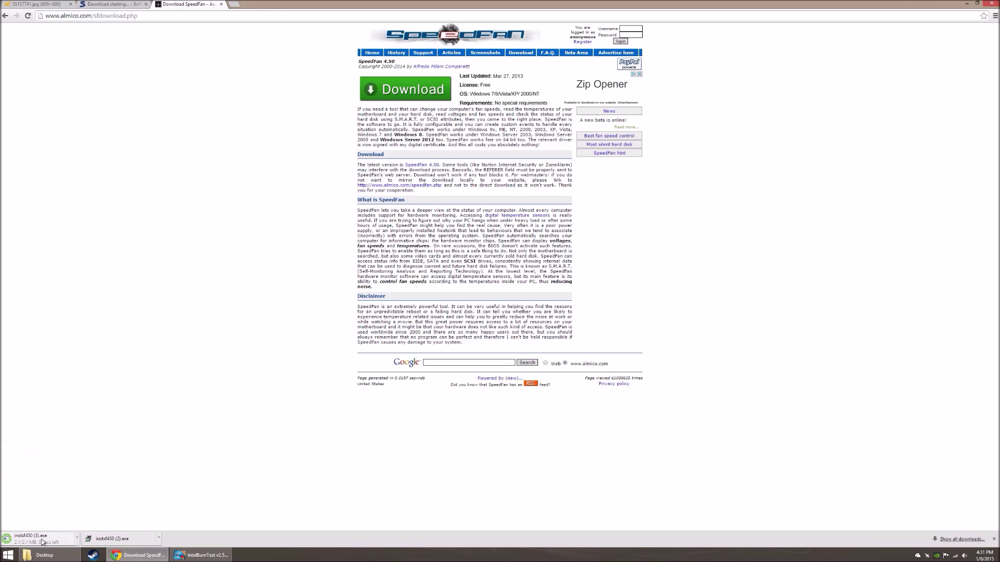
# Step: Install SpeedFan, accepting the license with default components and folder
pyautogui.click(31, 539)
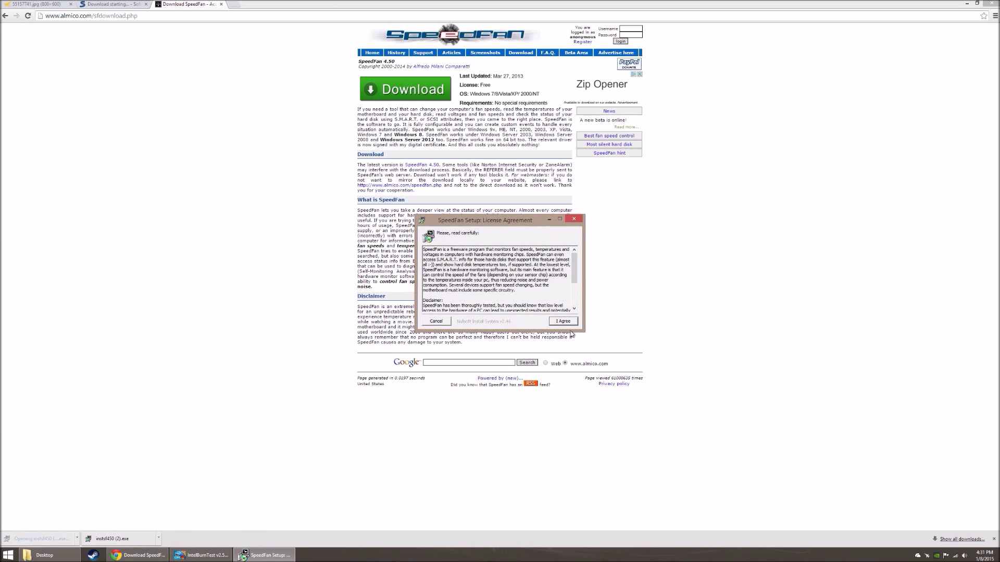
pyautogui.click(563, 321)
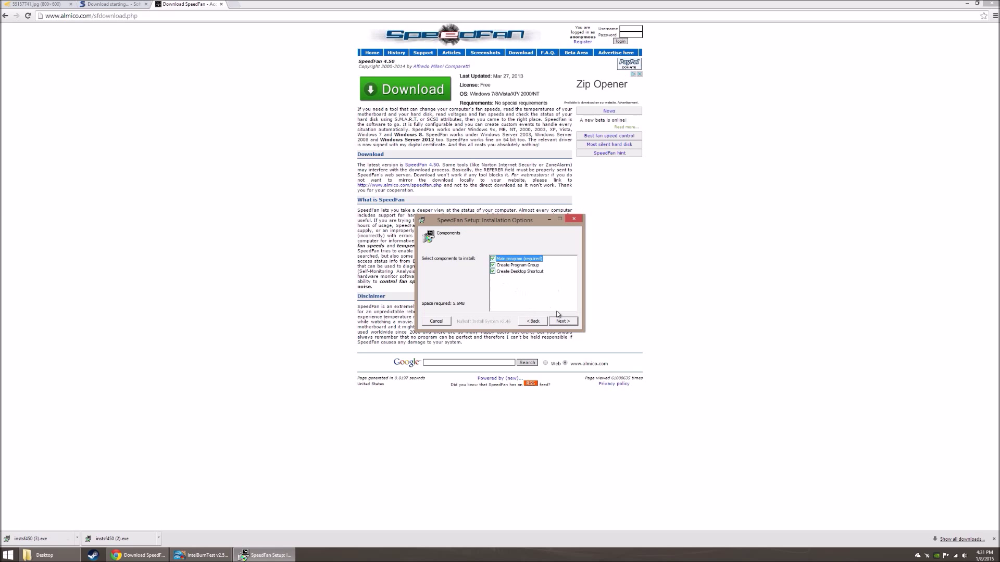
pyautogui.click(564, 322)
pyautogui.click(566, 323)
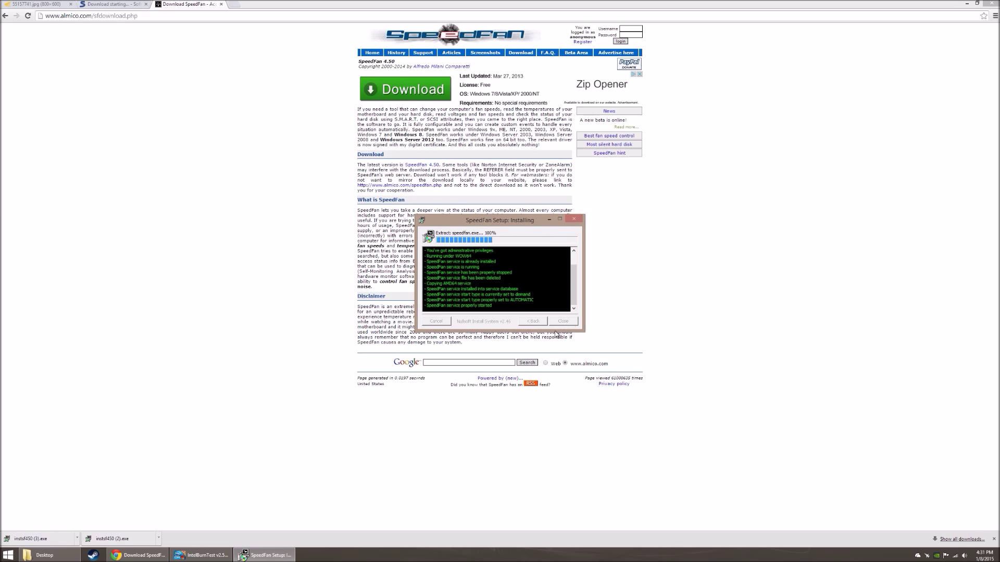
pyautogui.click(562, 321)
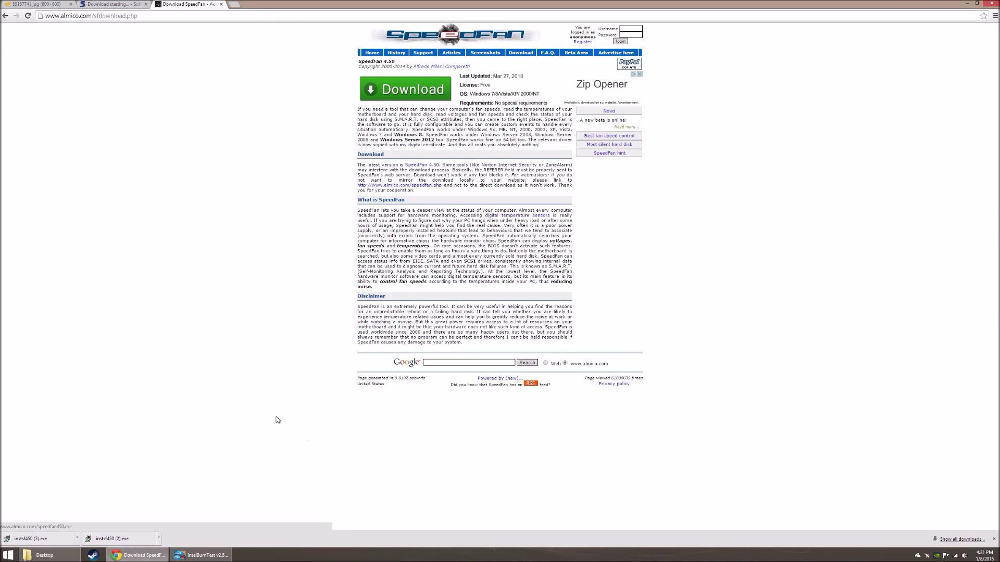
# Step: Launch SpeedFan from the Start screen and dismiss its Hint dialog to show live readings
pyautogui.press('super')
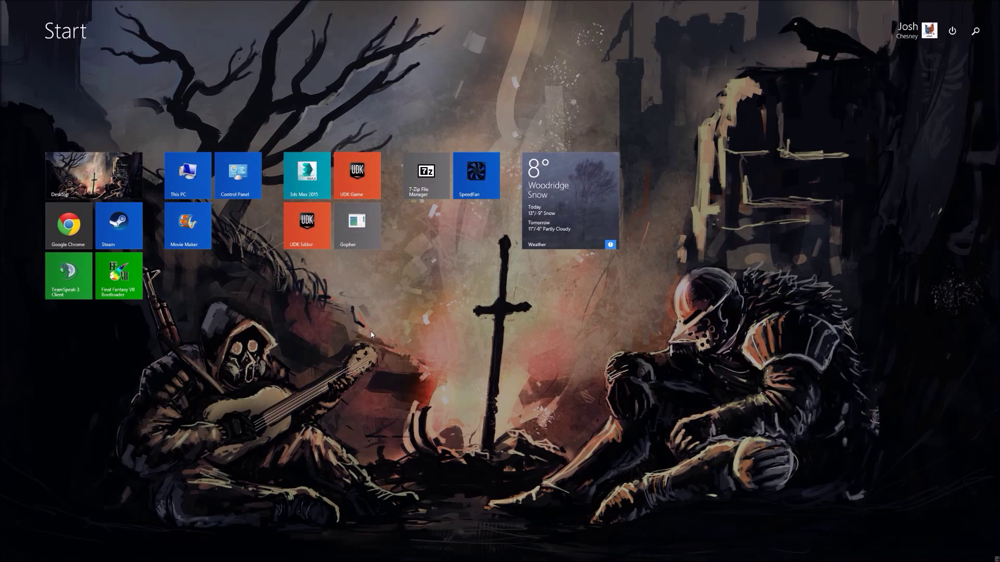
pyautogui.click(478, 181)
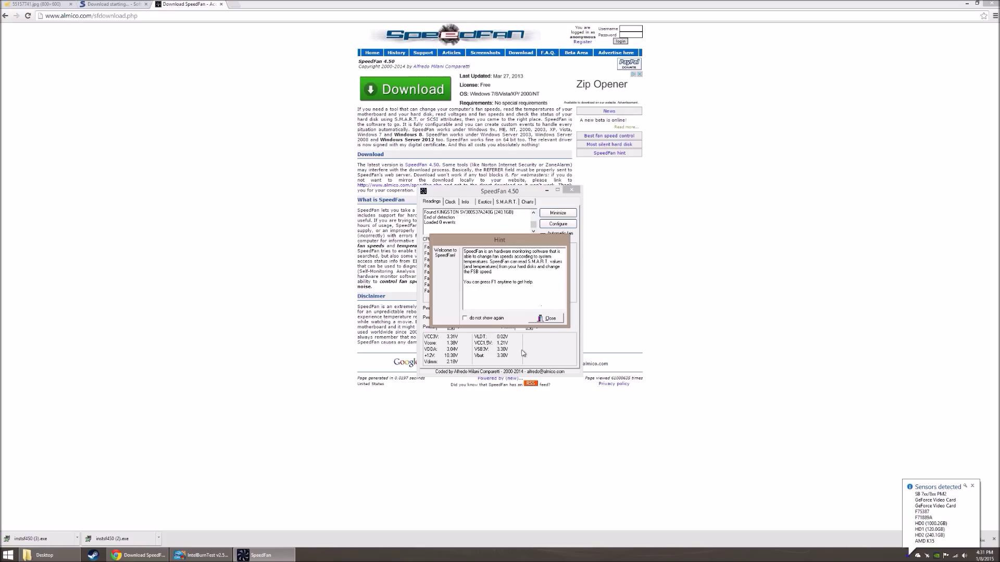
pyautogui.click(555, 320)
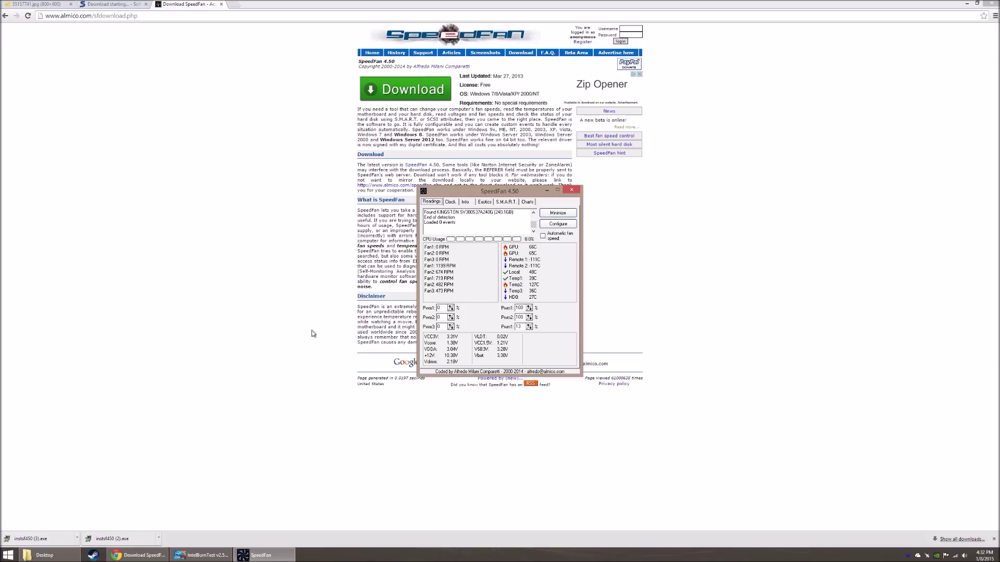
# Step: Close SpeedFan and bring IntelBurnTest in front of Chrome's SpeedFan download page
pyautogui.moveTo(535, 275)
pyautogui.click(572, 191)
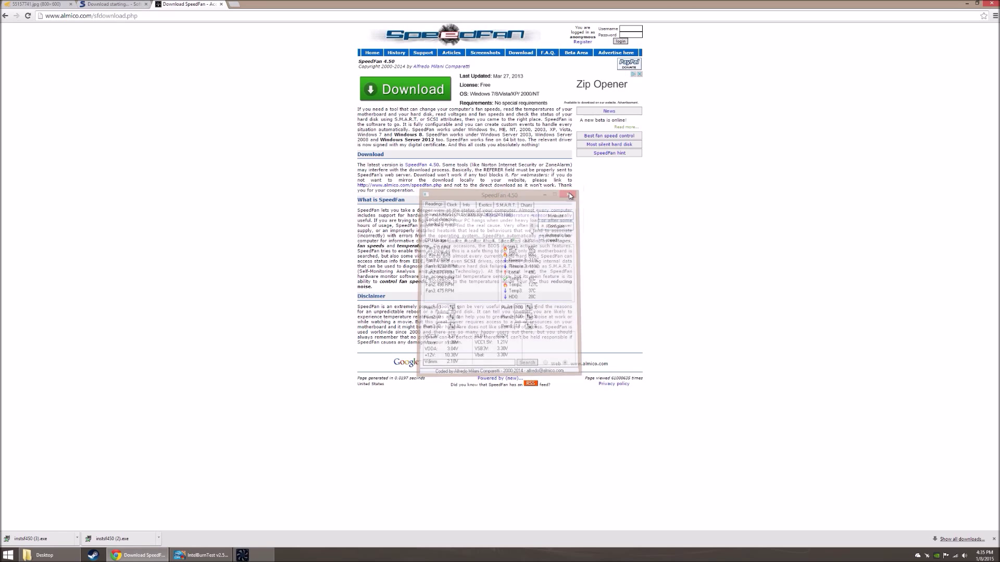
pyautogui.click(19, 3)
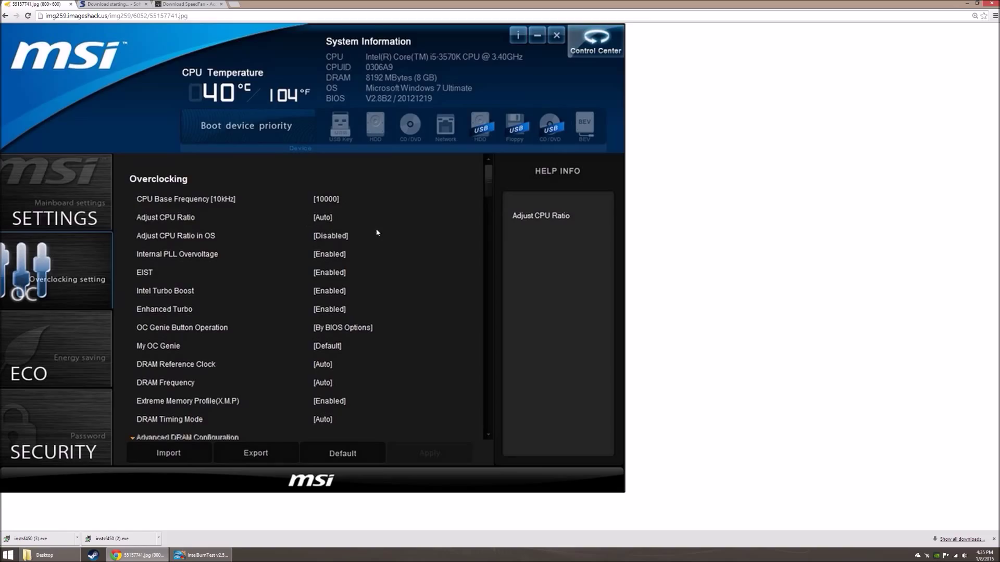
pyautogui.click(101, 3)
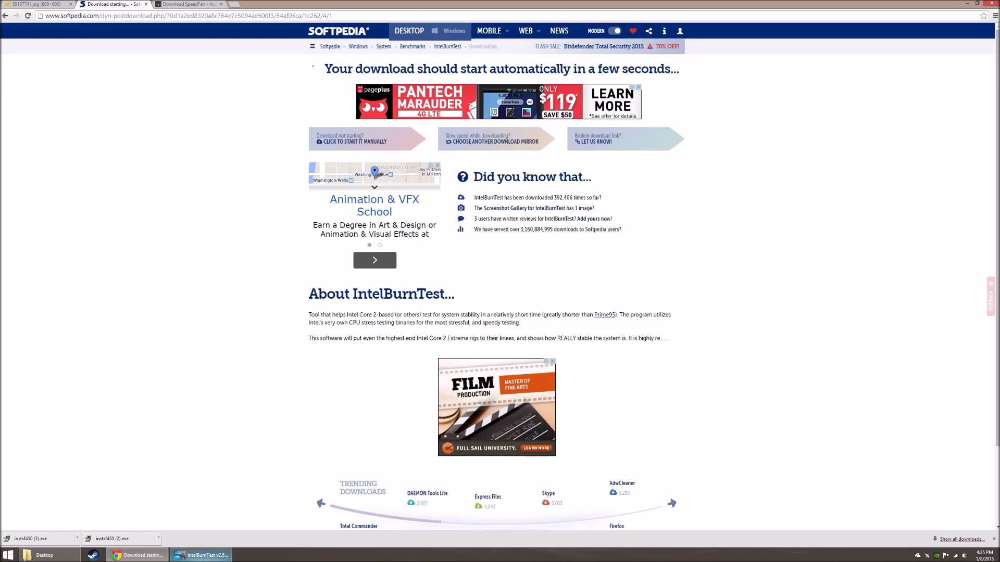
pyautogui.click(200, 556)
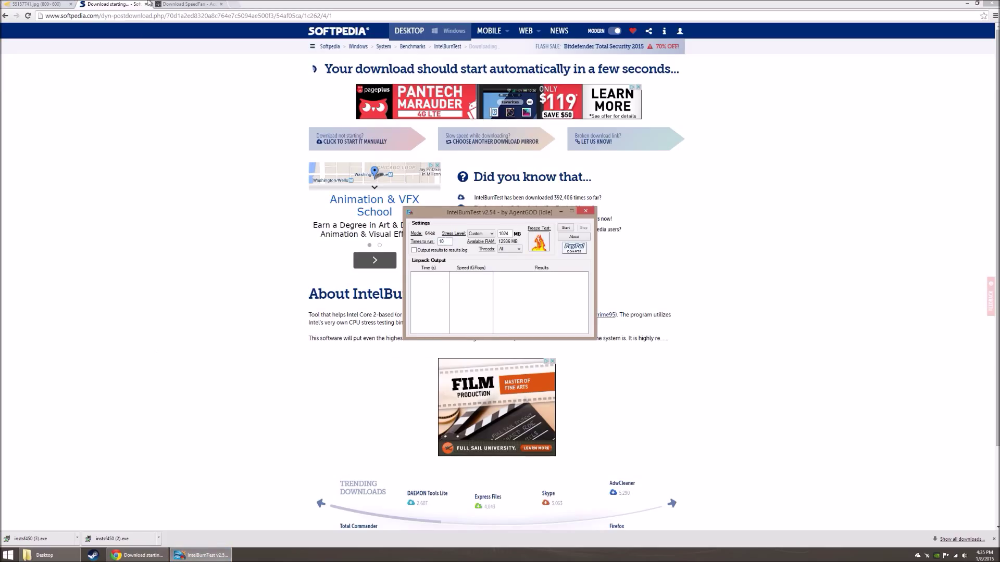
pyautogui.click(188, 4)
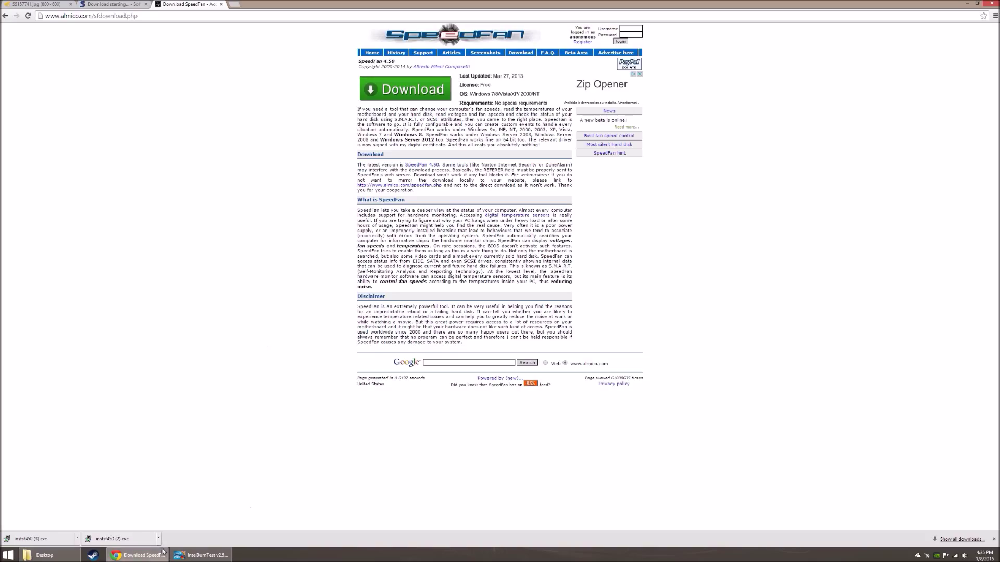
pyautogui.click(200, 555)
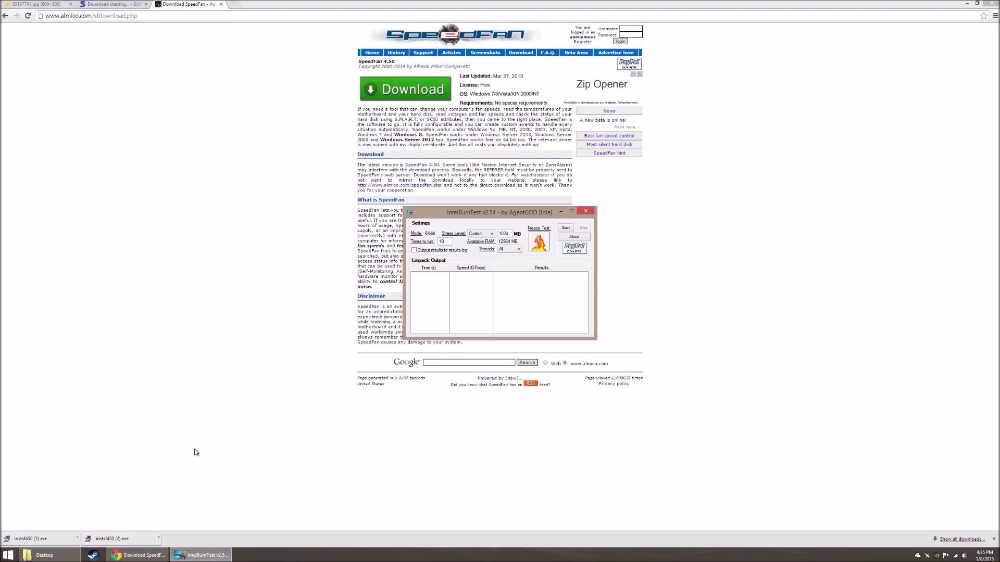